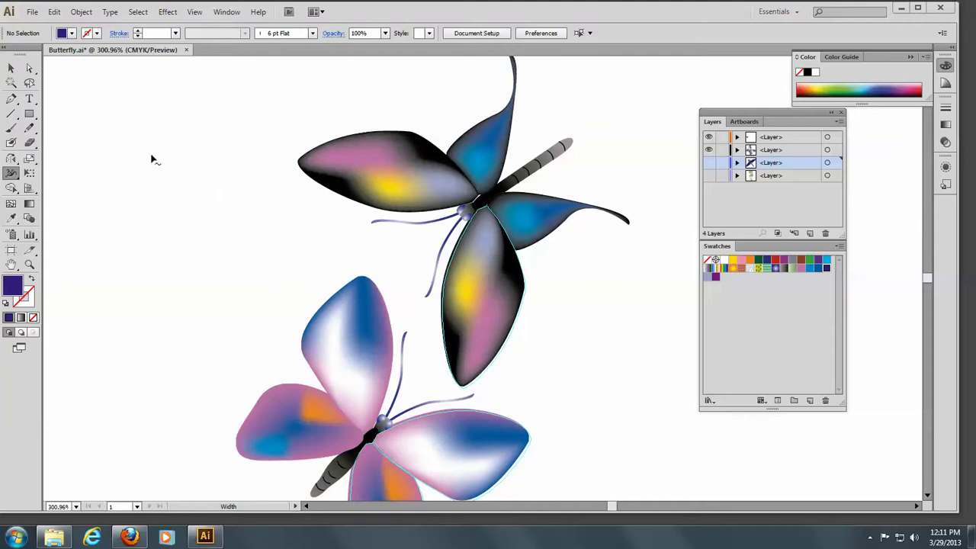
# - Select the upper butterfly's lower-wing mesh with Direct Selection to reveal its mesh points
pyautogui.click(30, 69)
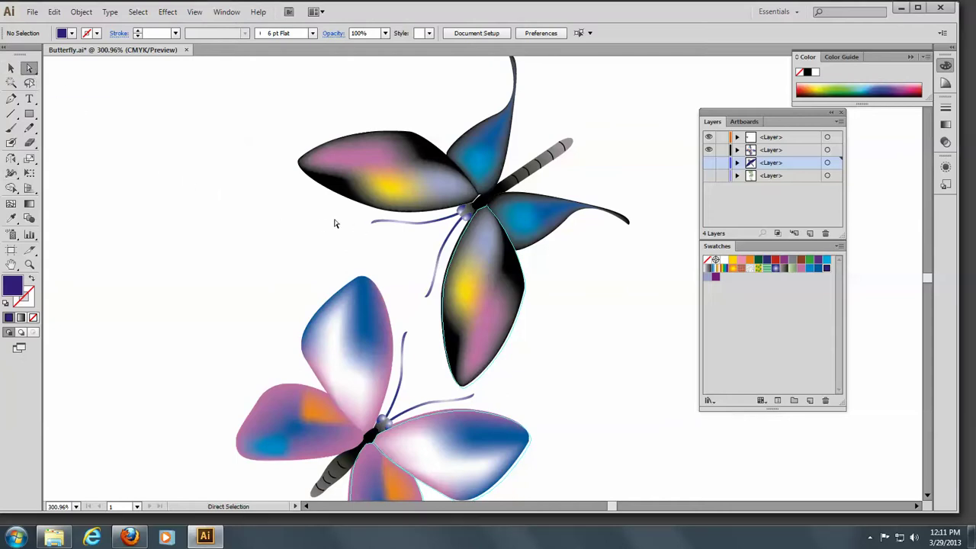
pyautogui.click(489, 314)
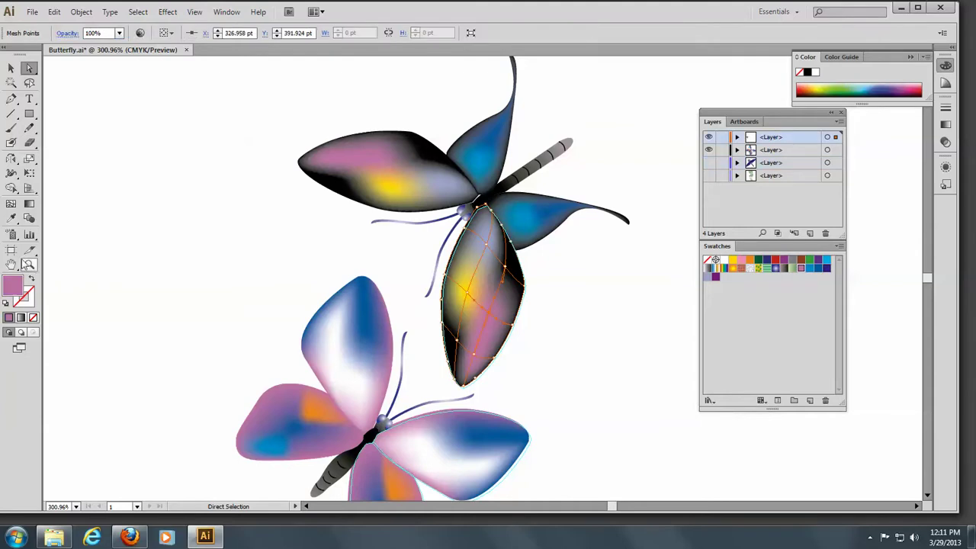
pyautogui.click(29, 265)
# - Zoom in on the lower wing and nudge two mesh points up and up-left
pyautogui.moveTo(406, 183); pyautogui.dragTo(572, 407)
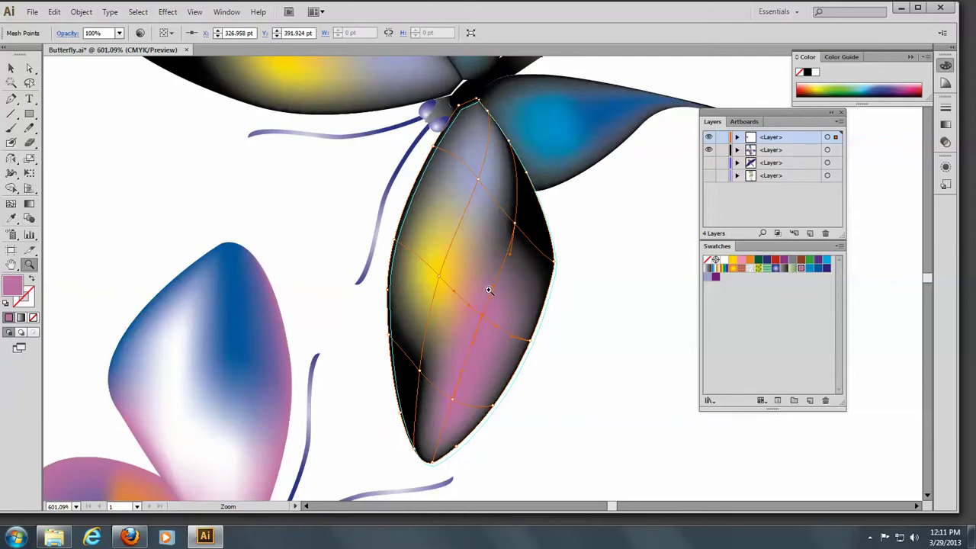
pyautogui.click(29, 68)
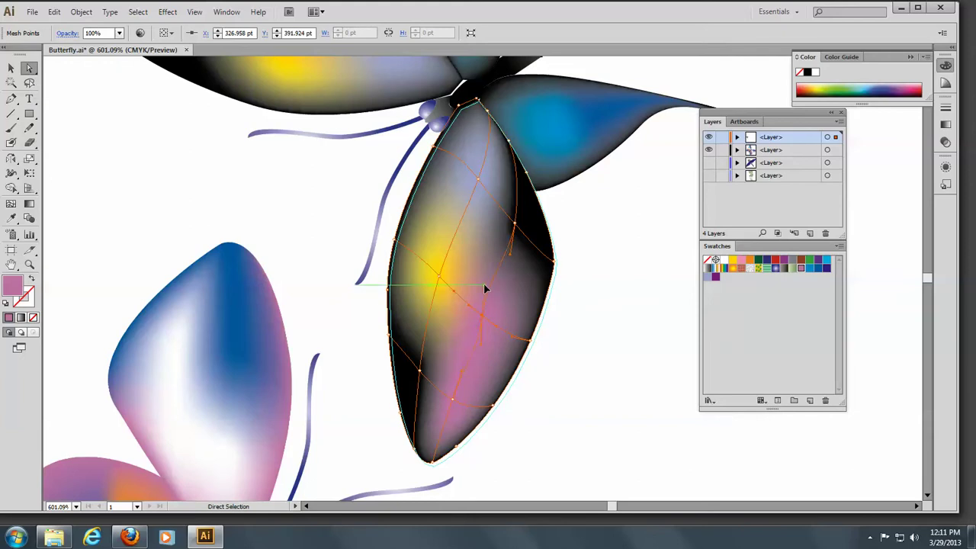
pyautogui.moveTo(483, 283)
pyautogui.mouseDown()
pyautogui.moveTo(478, 270)
pyautogui.moveTo(484, 279)
pyautogui.mouseUp()
pyautogui.moveTo(482, 318); pyautogui.dragTo(465, 307)
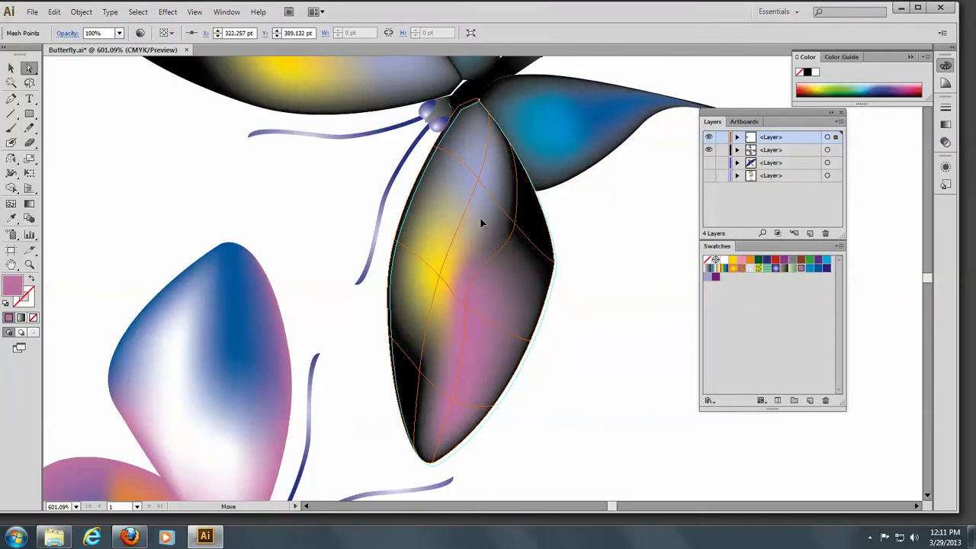
# - Move three more mesh points to shift the pink shading and reshape lines near the wing tip
pyautogui.click(498, 227)
pyautogui.moveTo(516, 229)
pyautogui.mouseDown()
pyautogui.moveTo(504, 225)
pyautogui.moveTo(531, 228)
pyautogui.mouseUp()
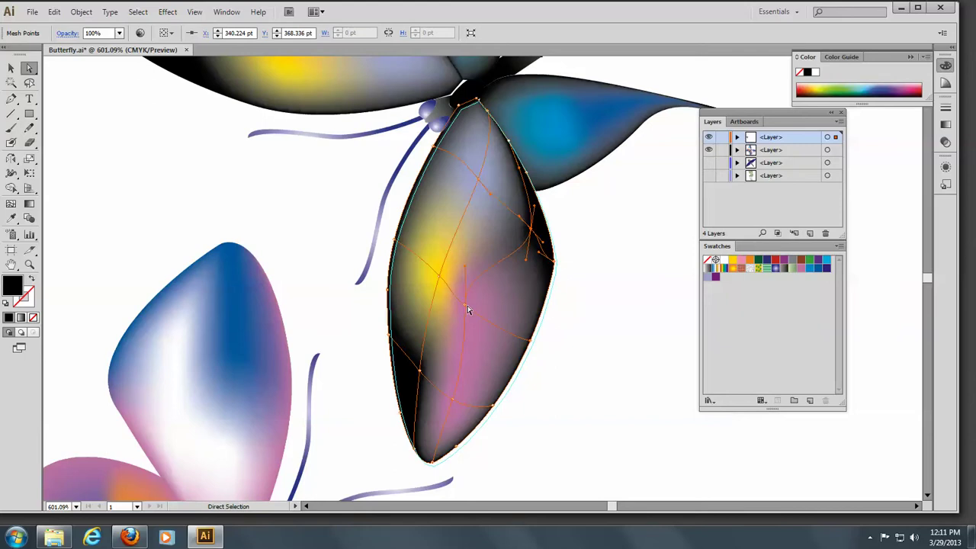
pyautogui.moveTo(466, 307); pyautogui.dragTo(503, 327)
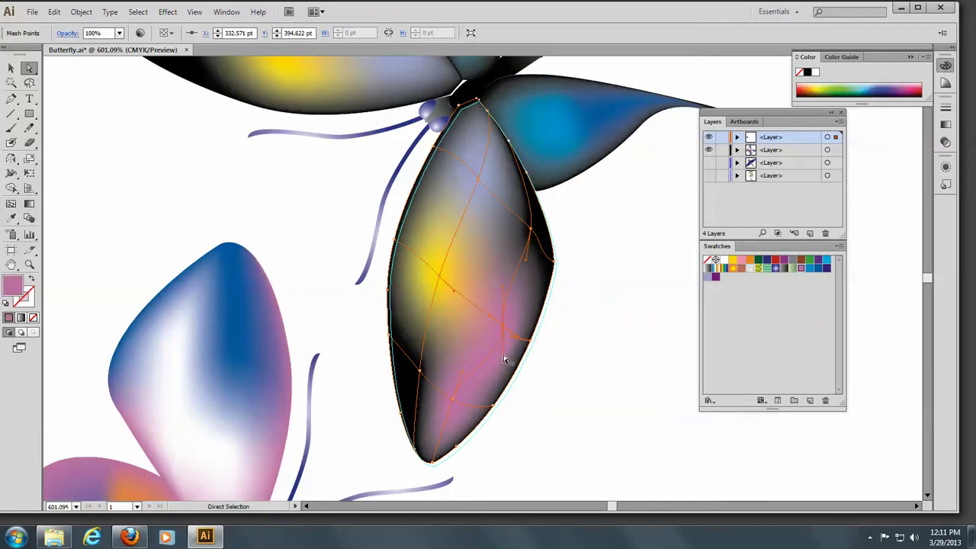
pyautogui.moveTo(476, 350); pyautogui.dragTo(501, 346)
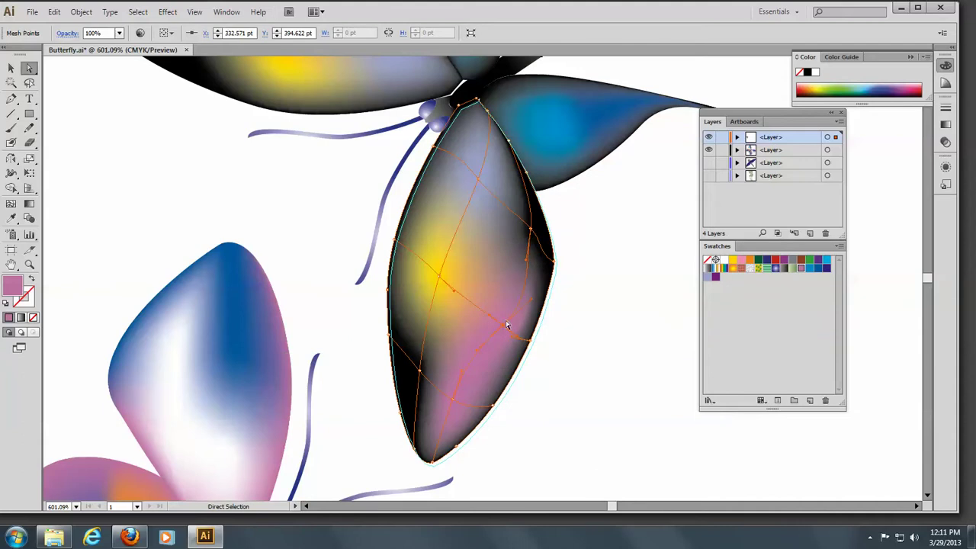
# - Bend the wing's mesh lines with the Warp tool so the pink and yellow blend flows differently
pyautogui.click(12, 177)
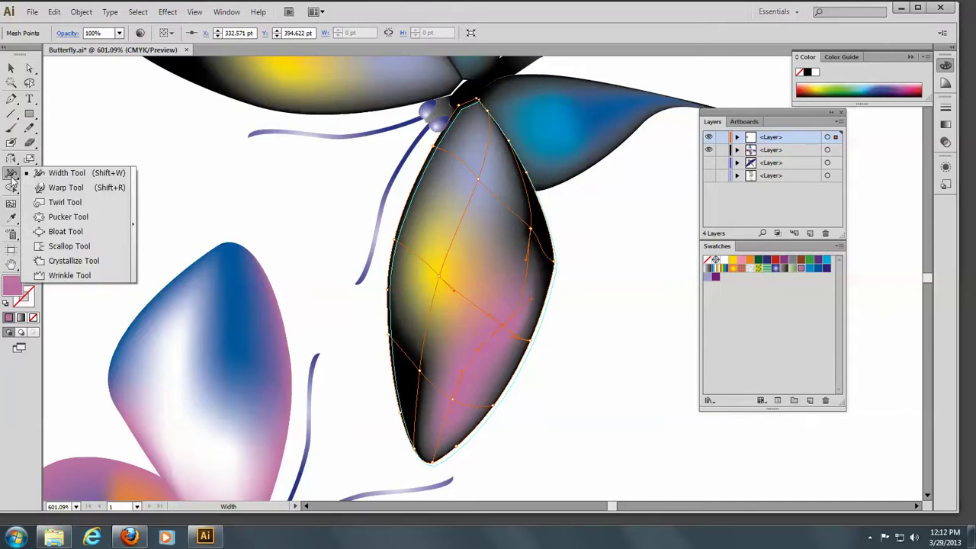
pyautogui.click(55, 189)
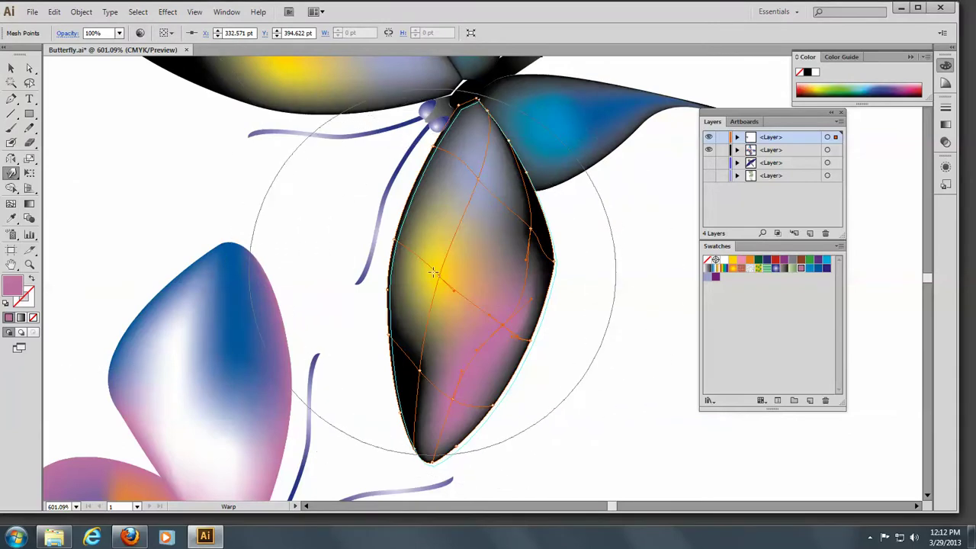
pyautogui.moveTo(442, 277)
pyautogui.mouseDown()
pyautogui.moveTo(464, 286)
pyautogui.moveTo(464, 270)
pyautogui.moveTo(439, 260)
pyautogui.moveTo(482, 307)
pyautogui.moveTo(476, 337)
pyautogui.moveTo(485, 351)
pyautogui.moveTo(454, 377)
pyautogui.moveTo(457, 403)
pyautogui.moveTo(476, 340)
pyautogui.moveTo(474, 230)
pyautogui.moveTo(518, 206)
pyautogui.mouseUp()
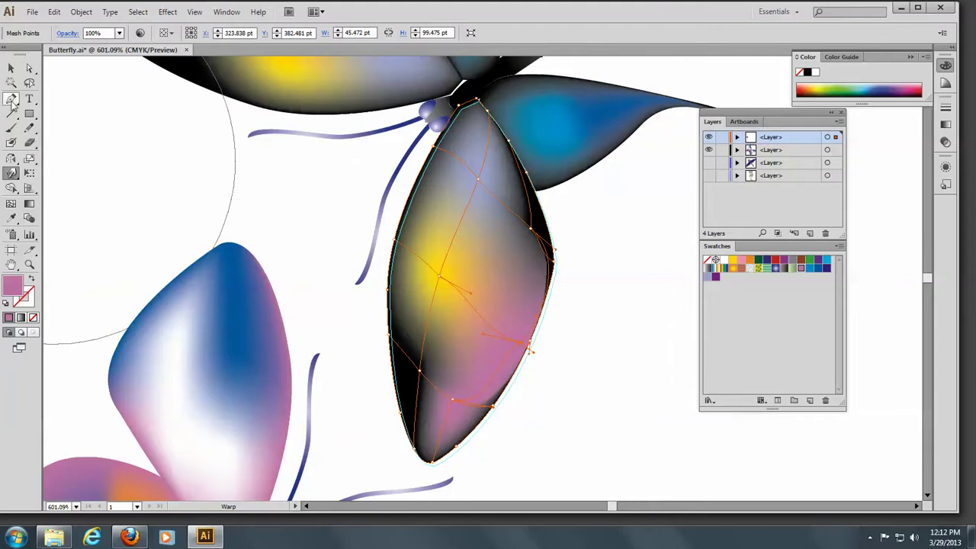
pyautogui.click(10, 67)
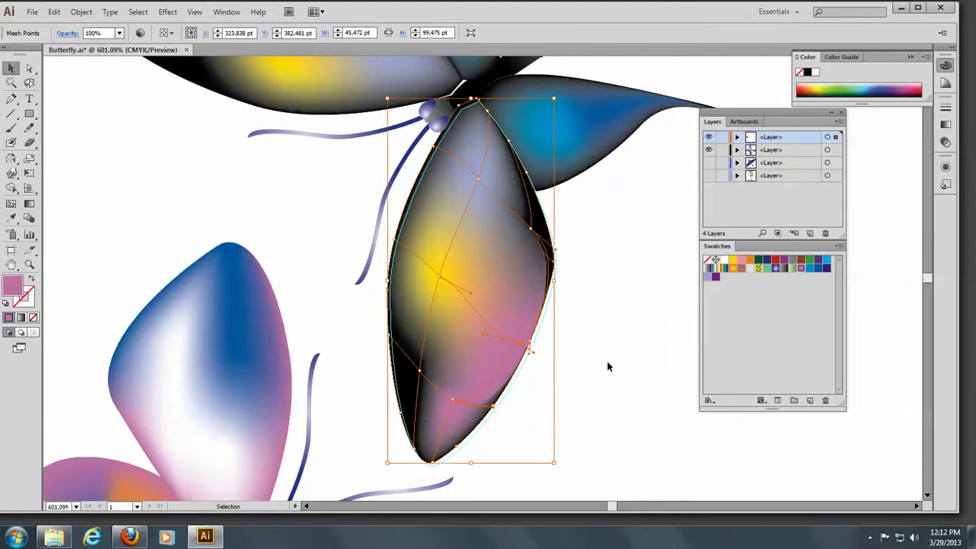
# - Unhide the third layer and pan down until the purple dragonfly is fully in view
pyautogui.click(709, 163)
pyautogui.press('space')
pyautogui.moveTo(532, 414); pyautogui.dragTo(502, 185)
pyautogui.moveTo(567, 429); pyautogui.dragTo(526, 122)
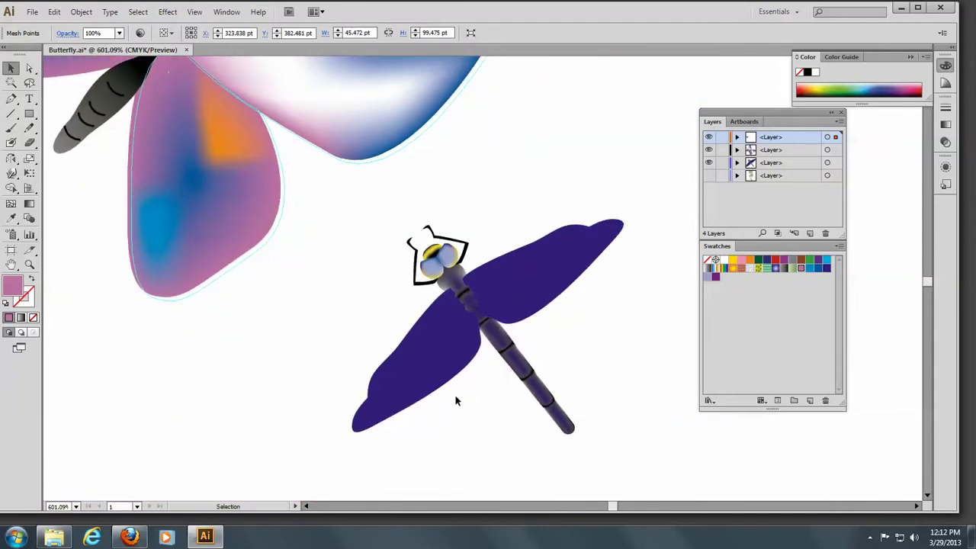
pyautogui.click(29, 70)
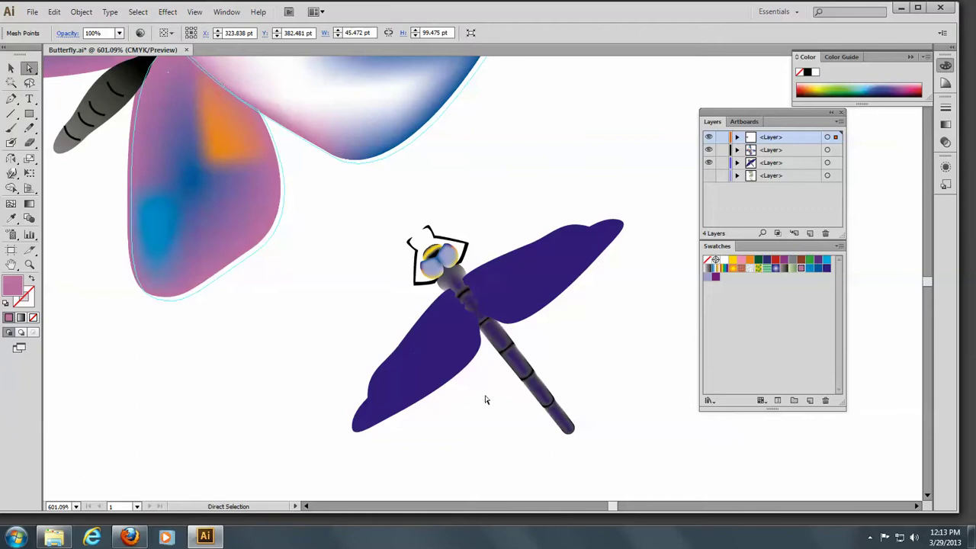
# - Give the lower-left wing a 3-row, 2-column gradient mesh with To Center appearance and 80% highlight
pyautogui.click(447, 369)
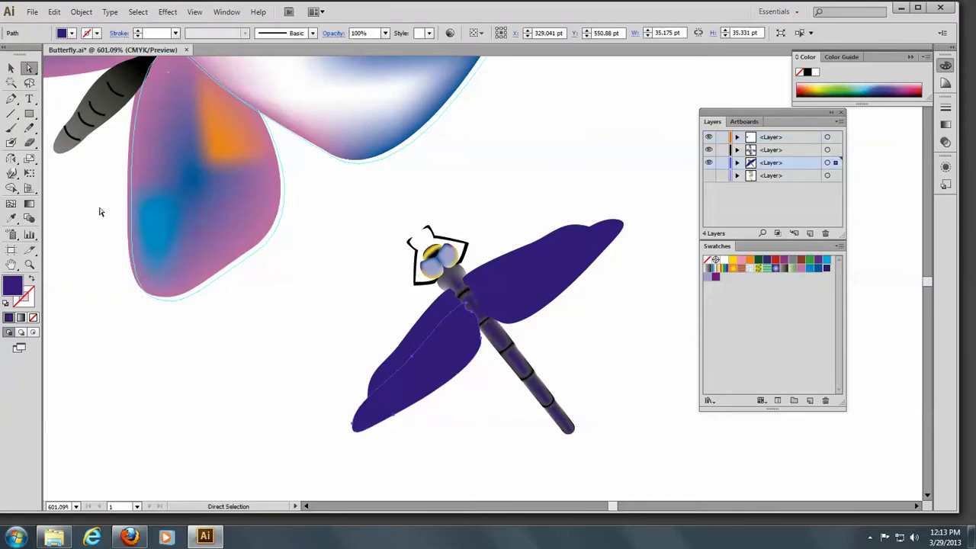
pyautogui.click(81, 12)
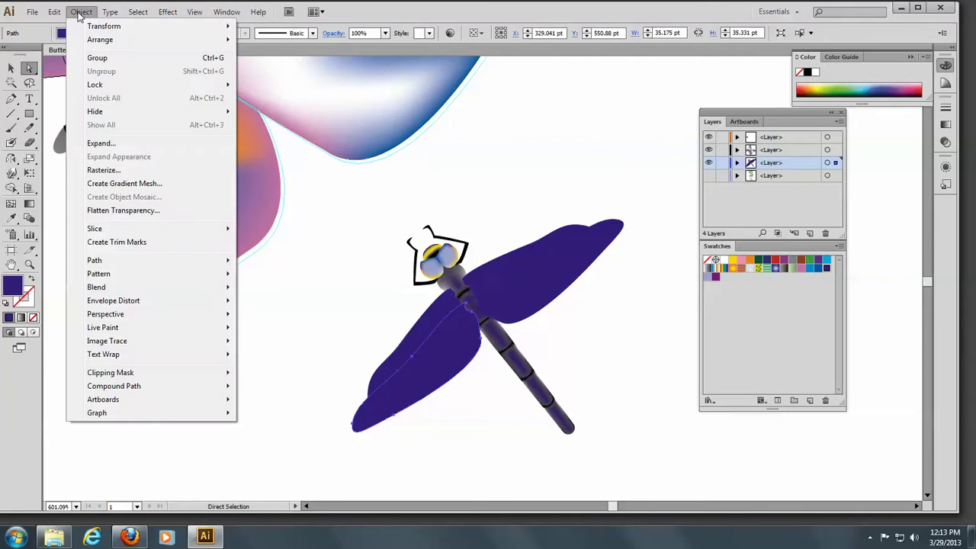
pyautogui.click(151, 186)
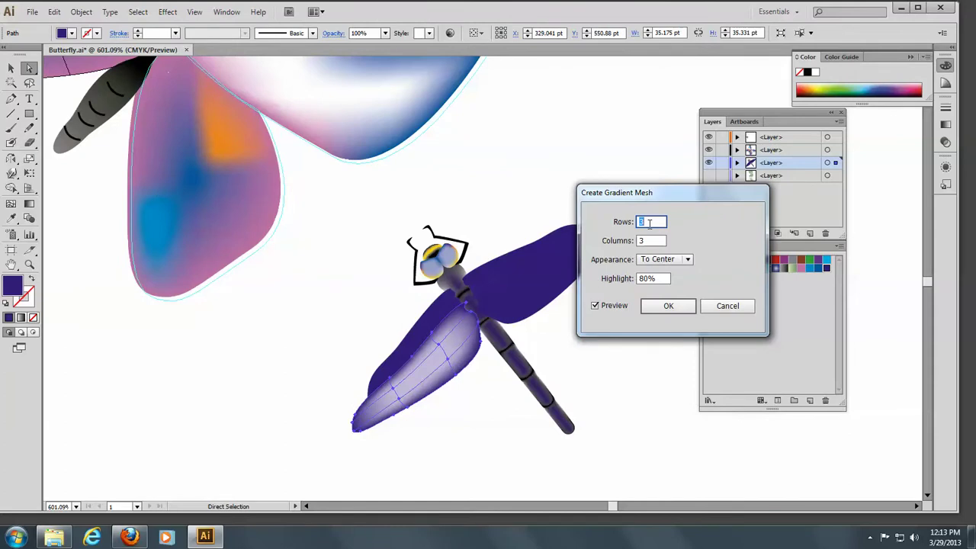
pyautogui.press('Tab')
pyautogui.write('2')
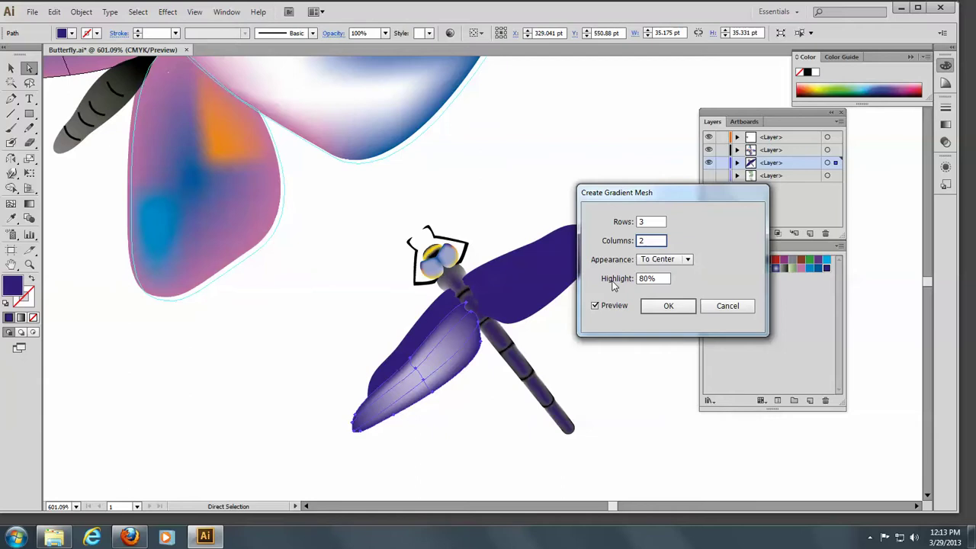
pyautogui.click(668, 306)
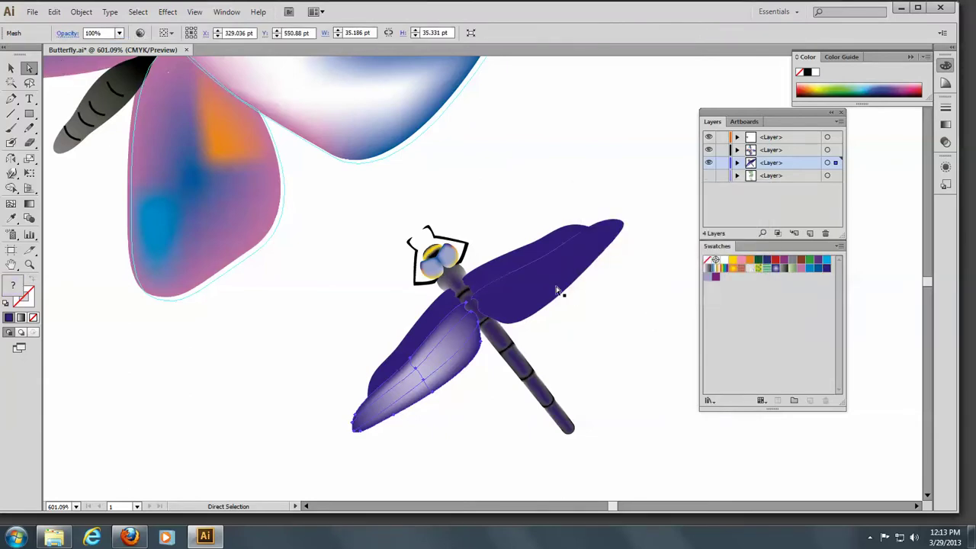
pyautogui.click(81, 11)
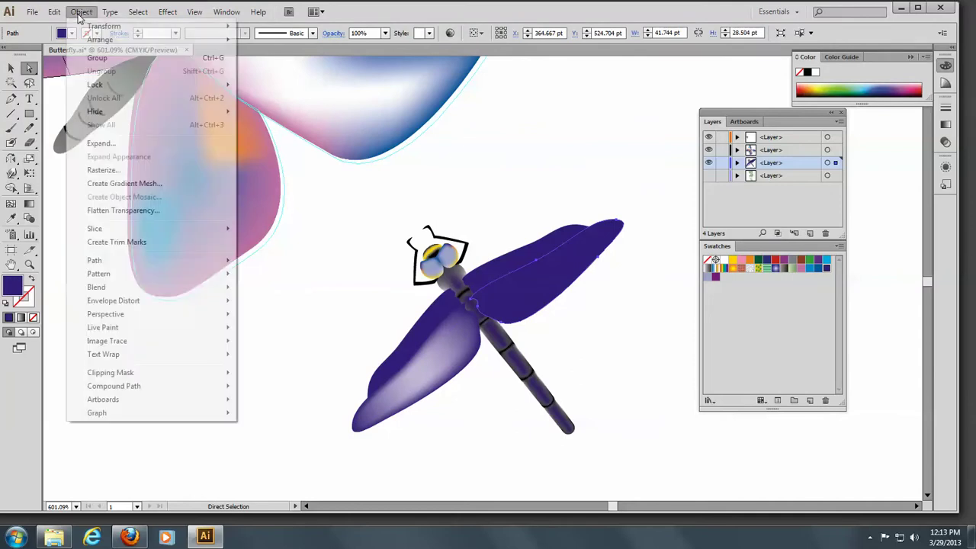
# - Apply the same to-center 80% gradient mesh to the upper-right wing and the next wing
pyautogui.click(111, 184)
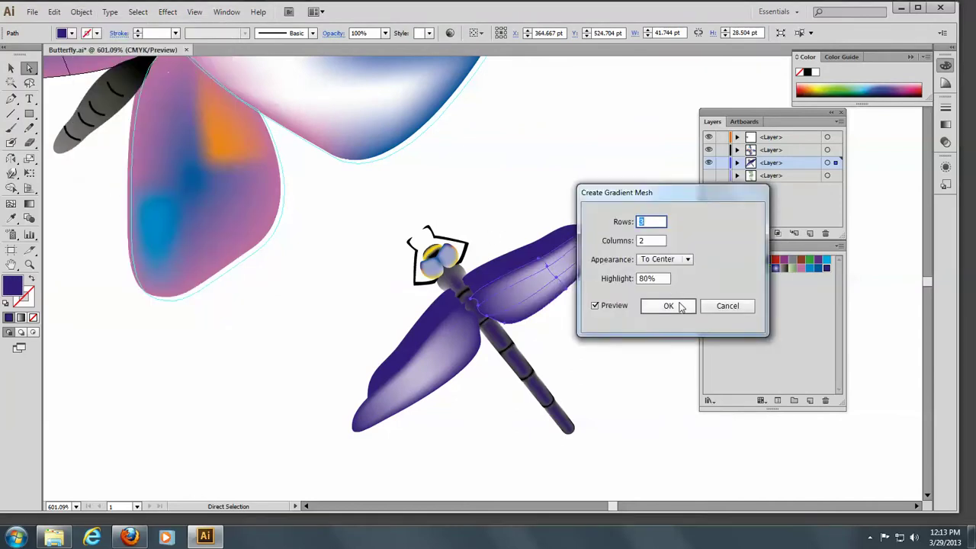
pyautogui.click(668, 306)
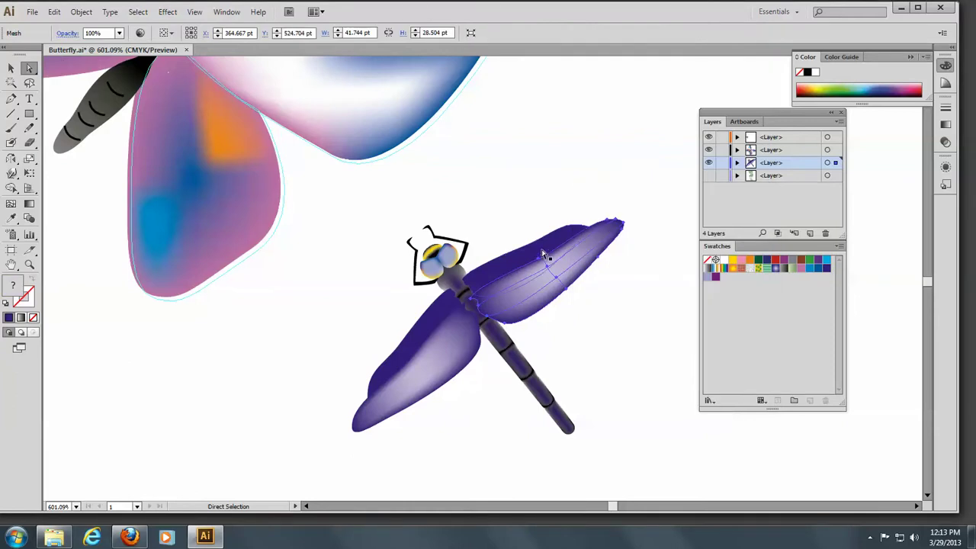
pyautogui.click(81, 11)
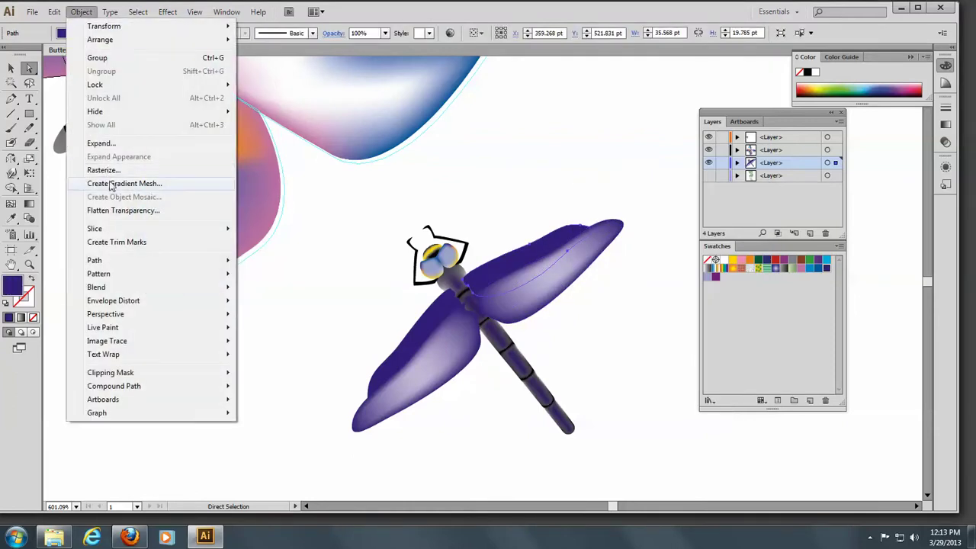
pyautogui.click(112, 184)
pyautogui.click(677, 306)
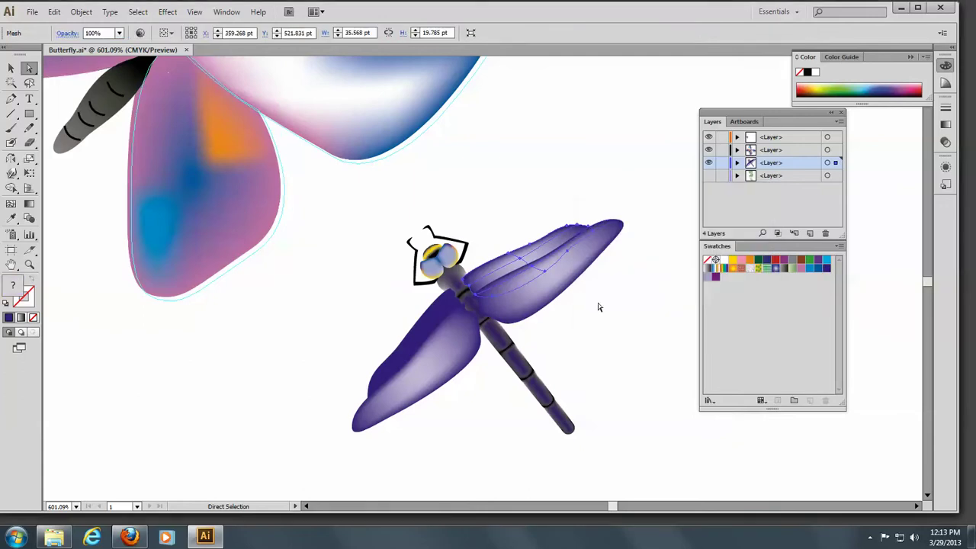
# - Apply the gradient mesh to the remaining dragonfly wing
pyautogui.click(416, 368)
pyautogui.click(81, 11)
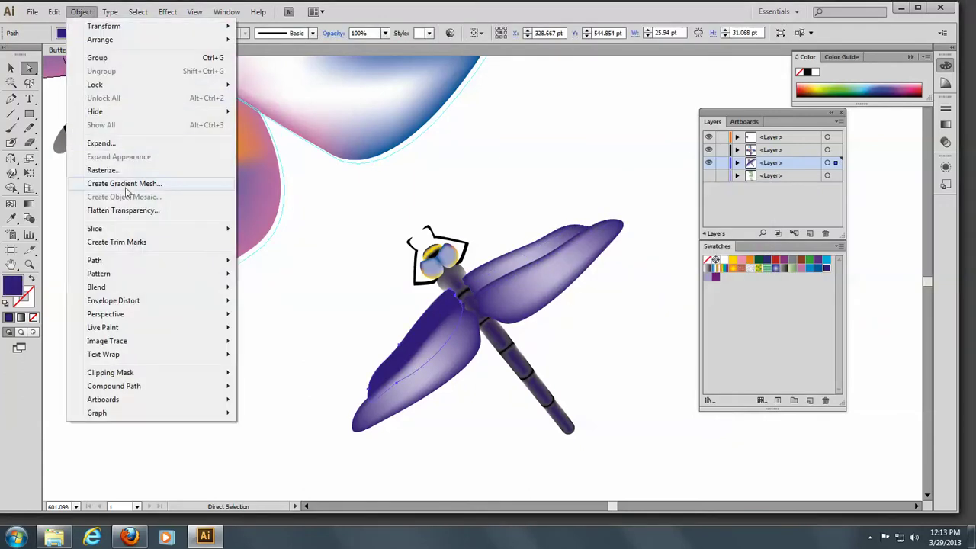
pyautogui.click(126, 189)
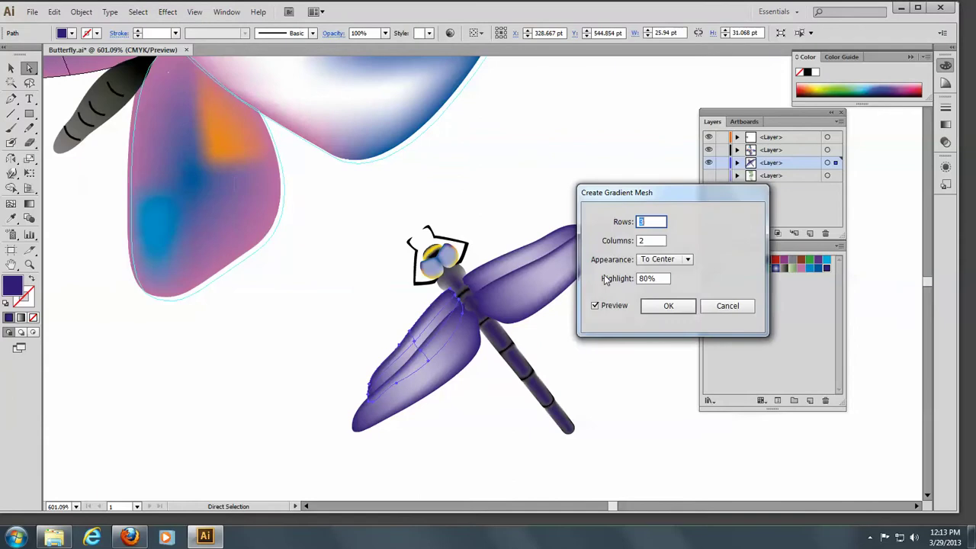
pyautogui.click(668, 306)
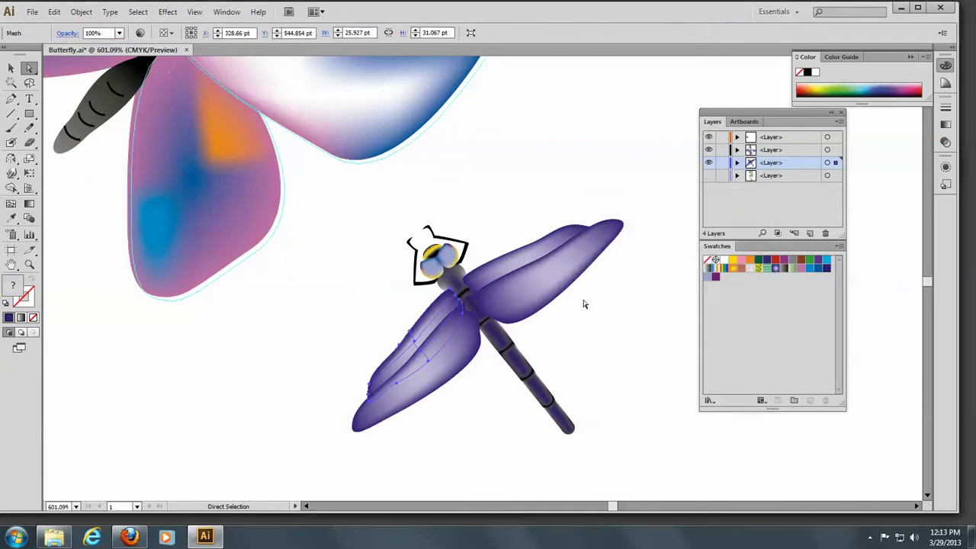
# - Select the upper-right and lower-left wings together
pyautogui.click(618, 241)
pyautogui.press('ctrl')
pyautogui.keyDown('shift'); pyautogui.click(448, 352); pyautogui.keyUp('shift')
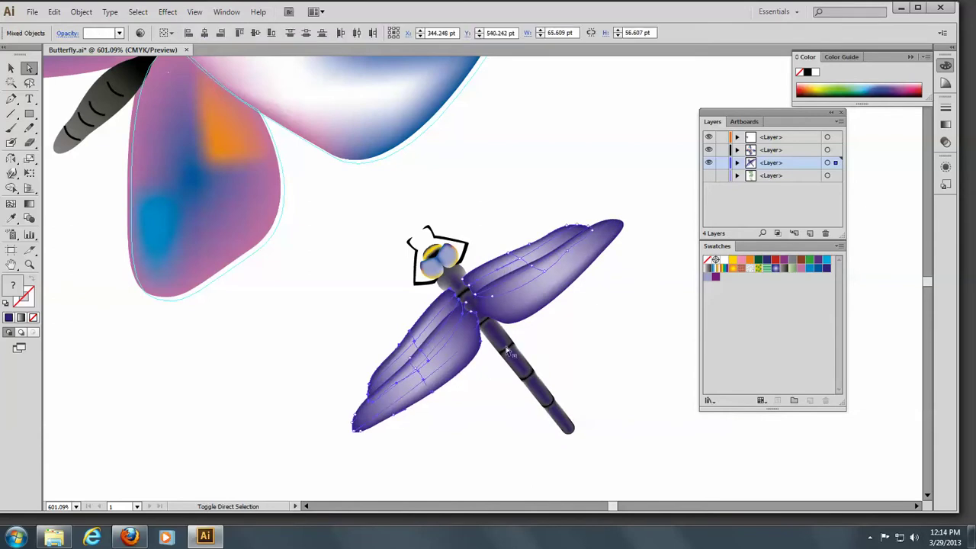
# - Add another wing to the selection and open the Transparency panel
pyautogui.keyDown('shift'); pyautogui.click(244, 75); pyautogui.keyUp('shift')
pyautogui.click(226, 11)
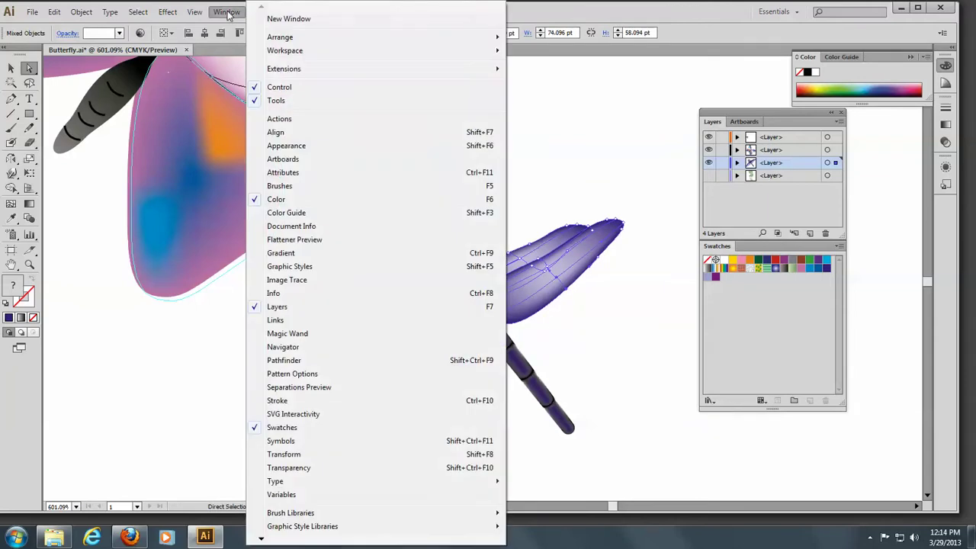
pyautogui.click(290, 467)
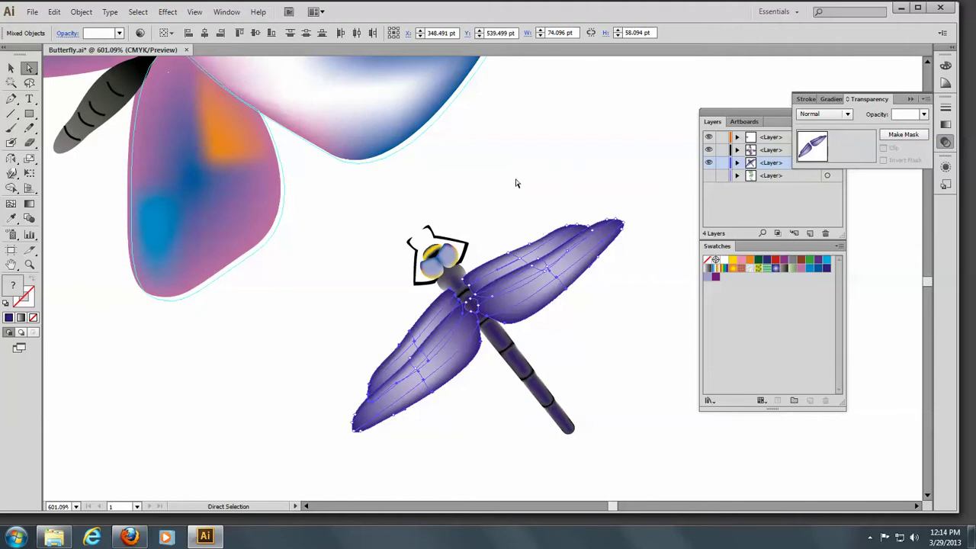
# - Float the Transparency panel and set the wings' opacity to 25%
pyautogui.moveTo(874, 101)
pyautogui.mouseDown()
pyautogui.moveTo(573, 134)
pyautogui.moveTo(463, 134)
pyautogui.mouseUp()
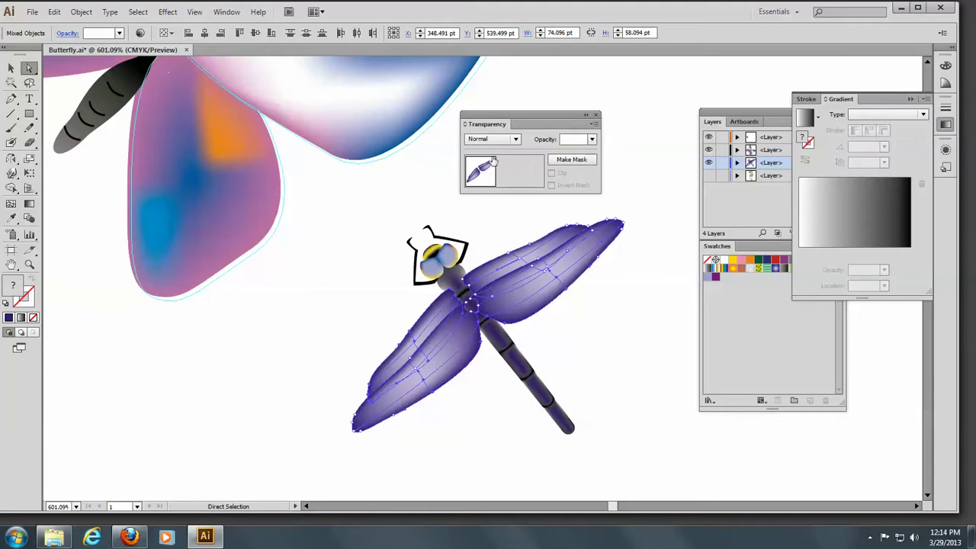
pyautogui.click(578, 140)
pyautogui.write('25')
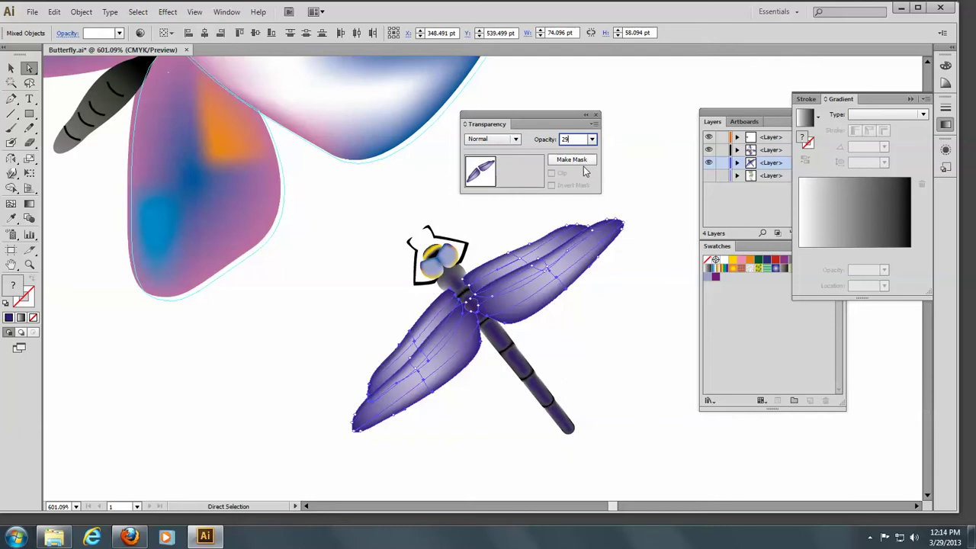
pyautogui.click(647, 206)
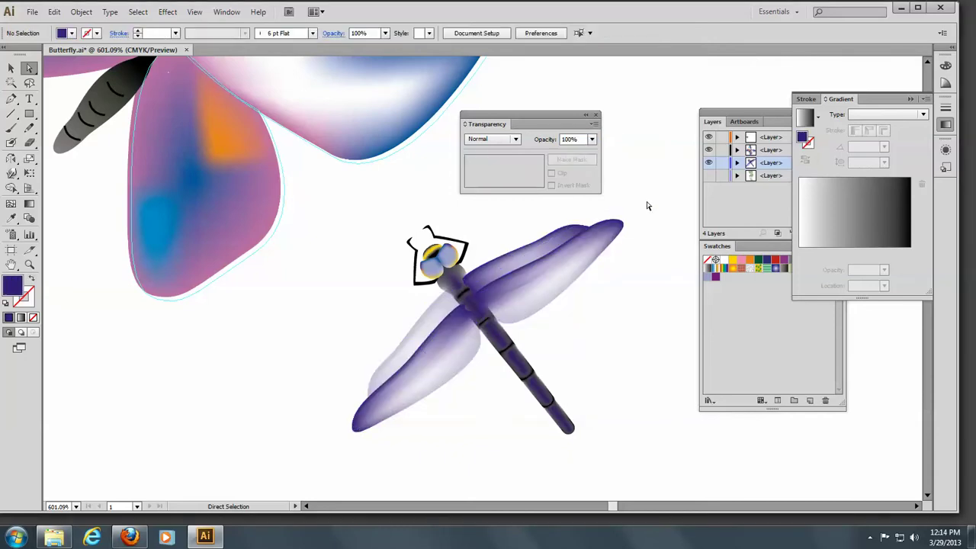
pyautogui.click(547, 241)
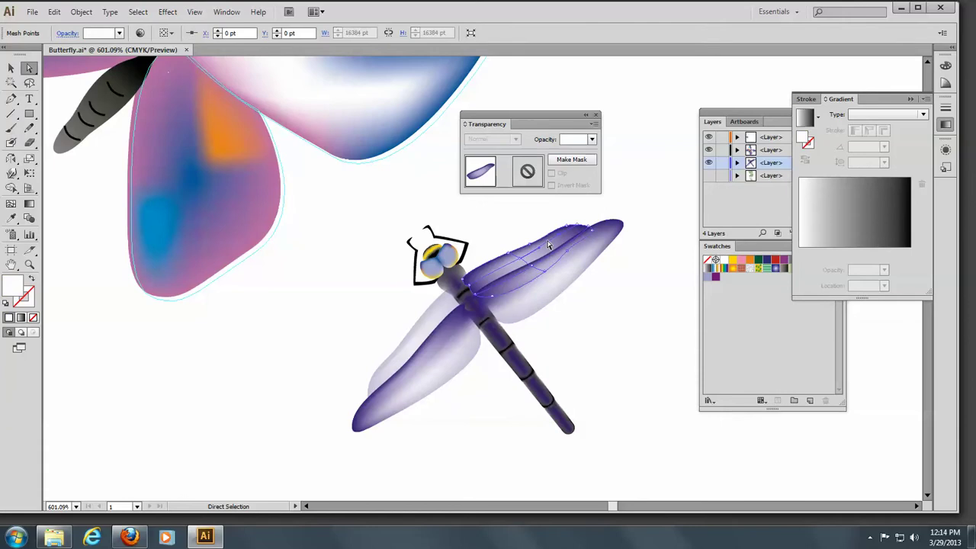
pyautogui.click(576, 139)
pyautogui.write('25')
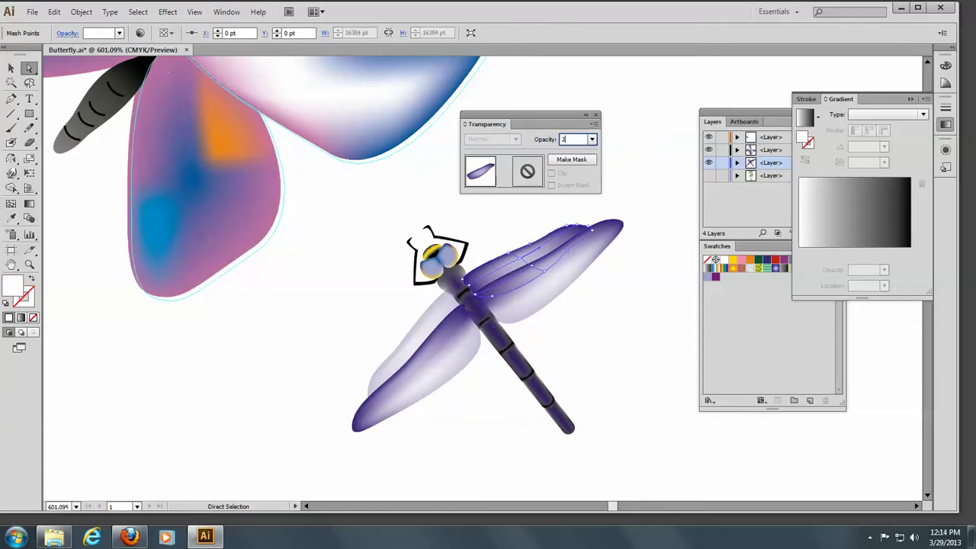
pyautogui.click(643, 152)
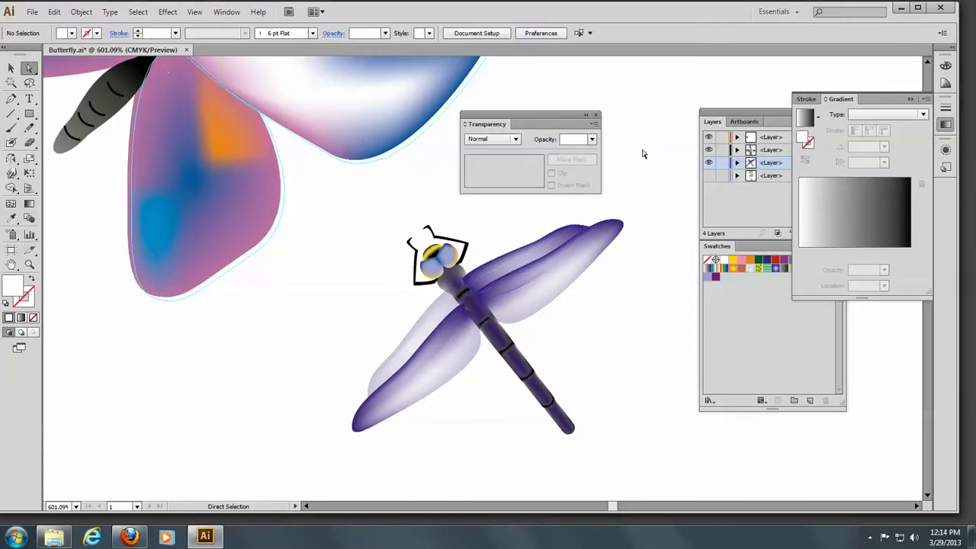
# - Set the dragonfly's upper wing mesh to 29% opacity
pyautogui.click(483, 276)
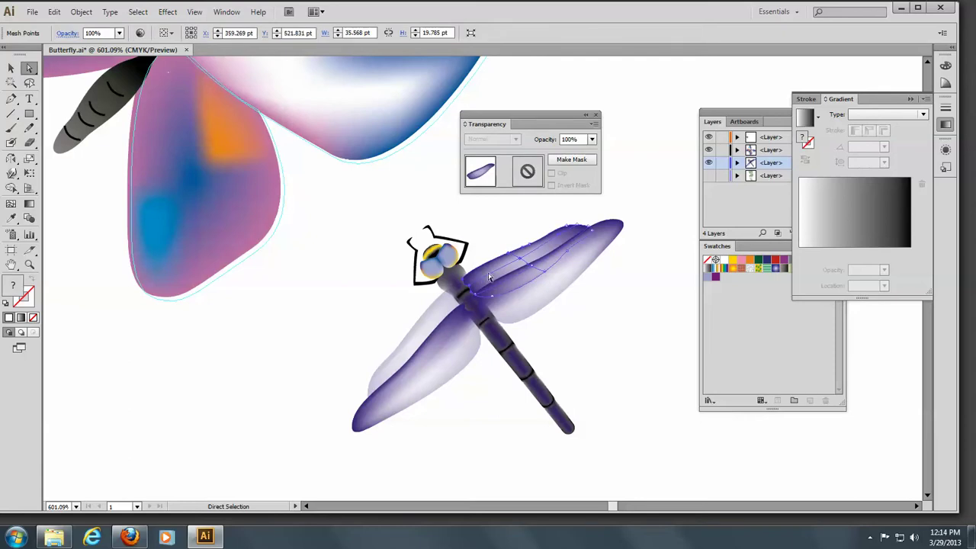
pyautogui.click(579, 139)
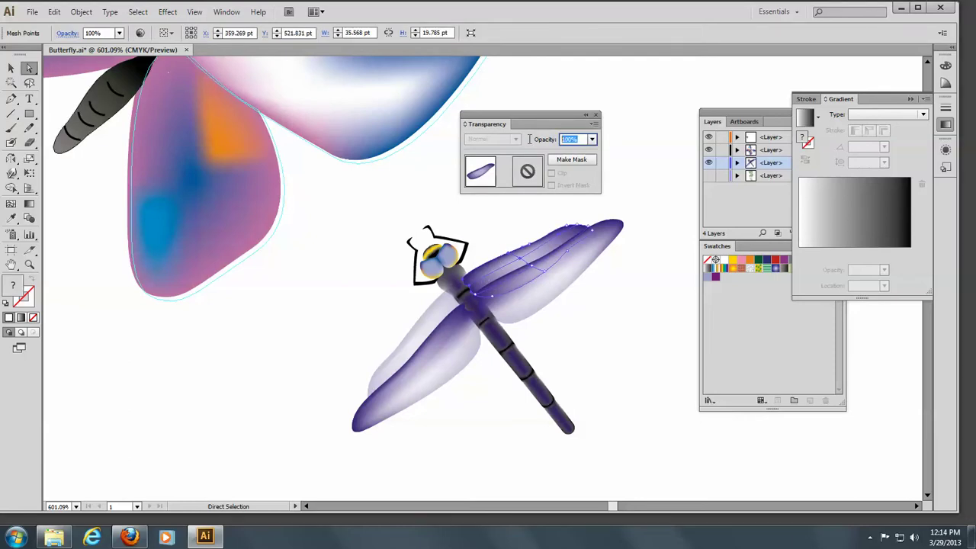
pyautogui.write('29')
pyautogui.press('Return')
pyautogui.click(632, 198)
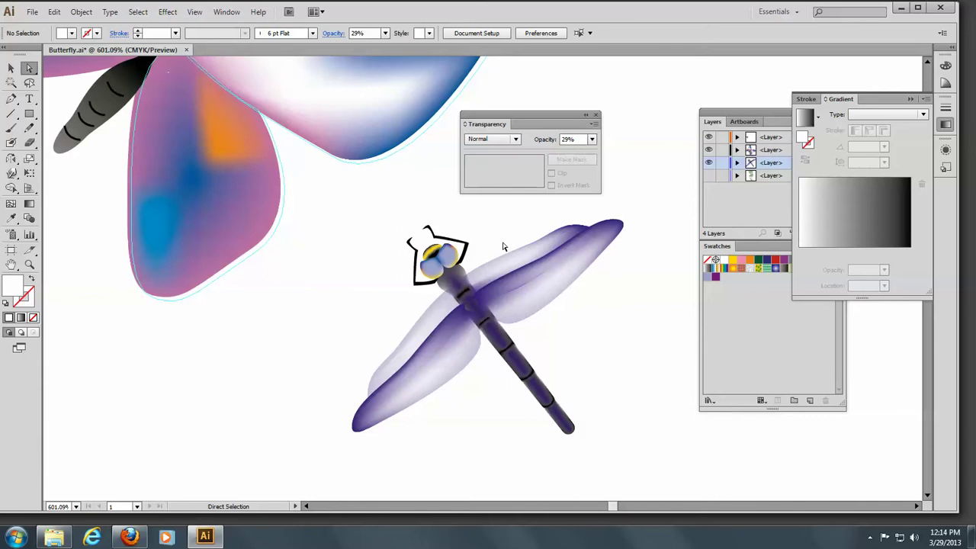
# - Set the upper-right wing mesh to 29% opacity
pyautogui.click(512, 297)
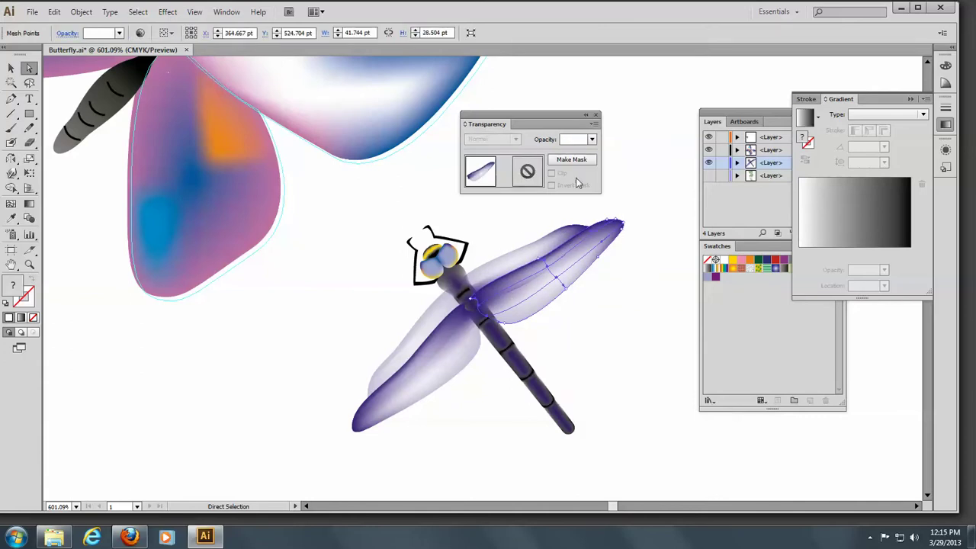
pyautogui.click(573, 139)
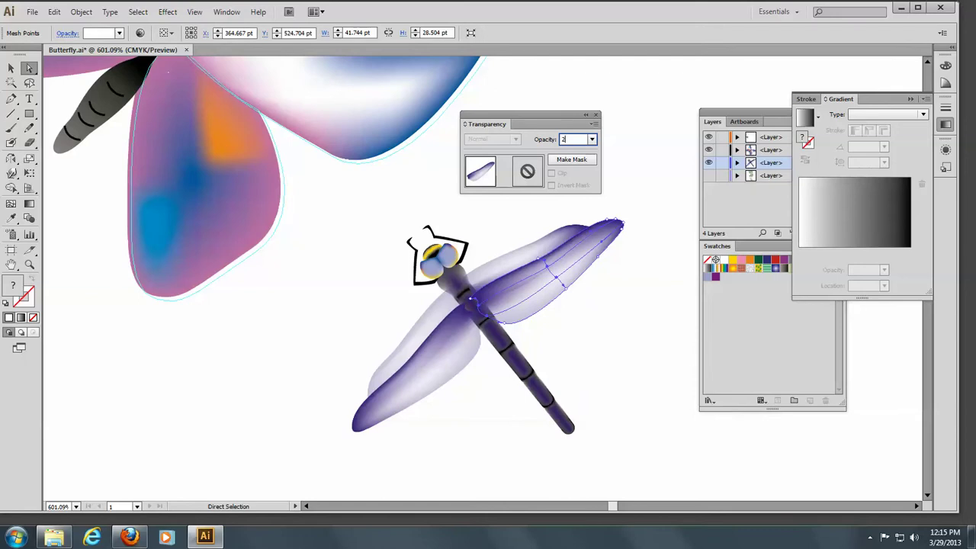
pyautogui.write('29')
pyautogui.press('Return')
pyautogui.click(615, 291)
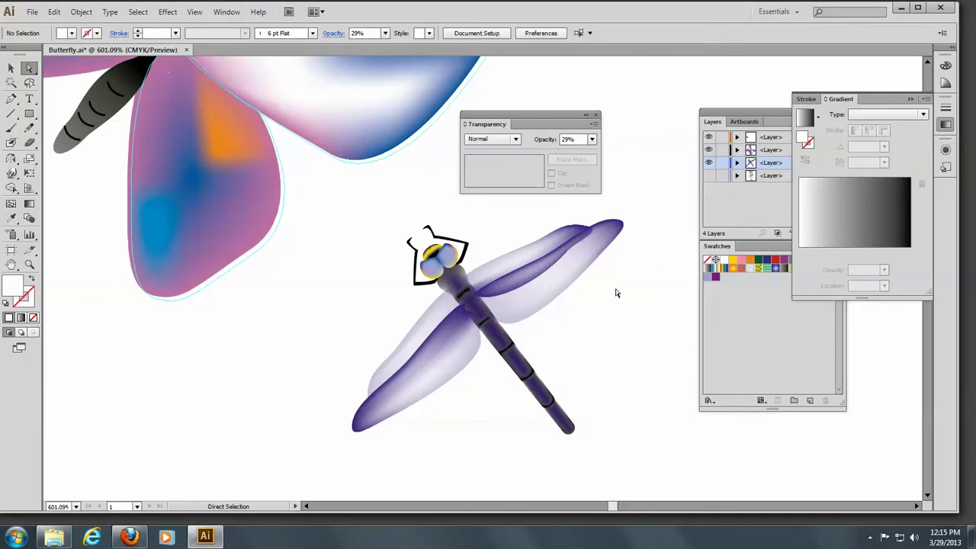
# - Set the lower-left wing mesh to 29% opacity
pyautogui.click(410, 355)
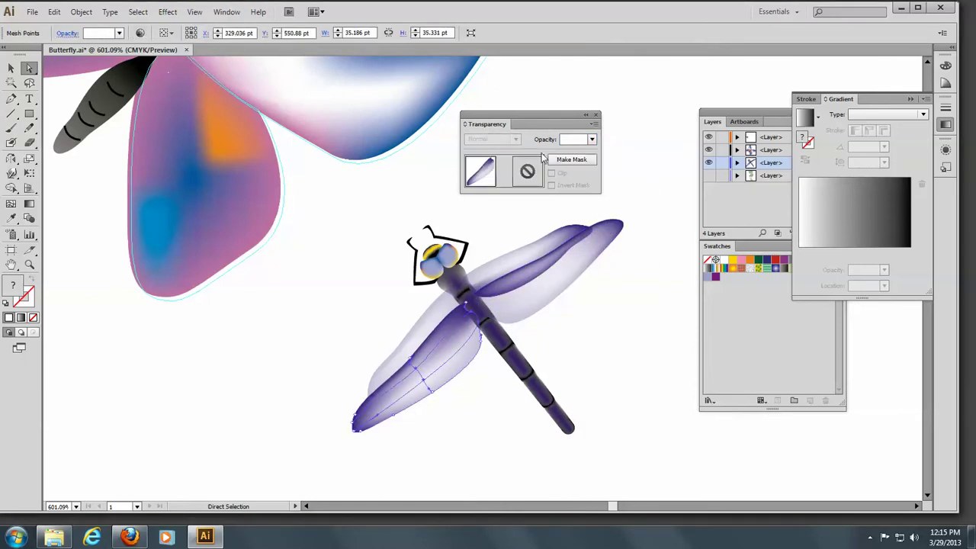
pyautogui.click(566, 140)
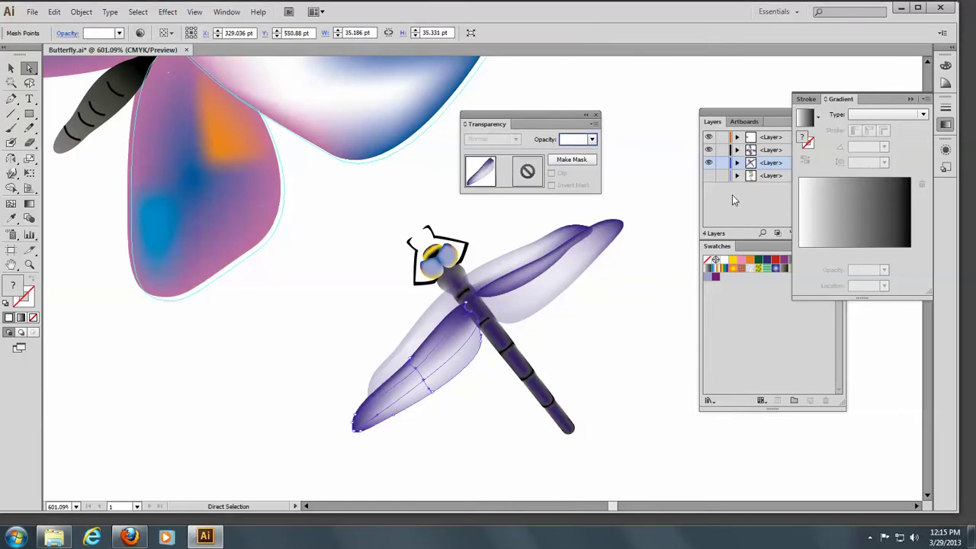
pyautogui.write('29')
pyautogui.press('Return')
pyautogui.click(621, 316)
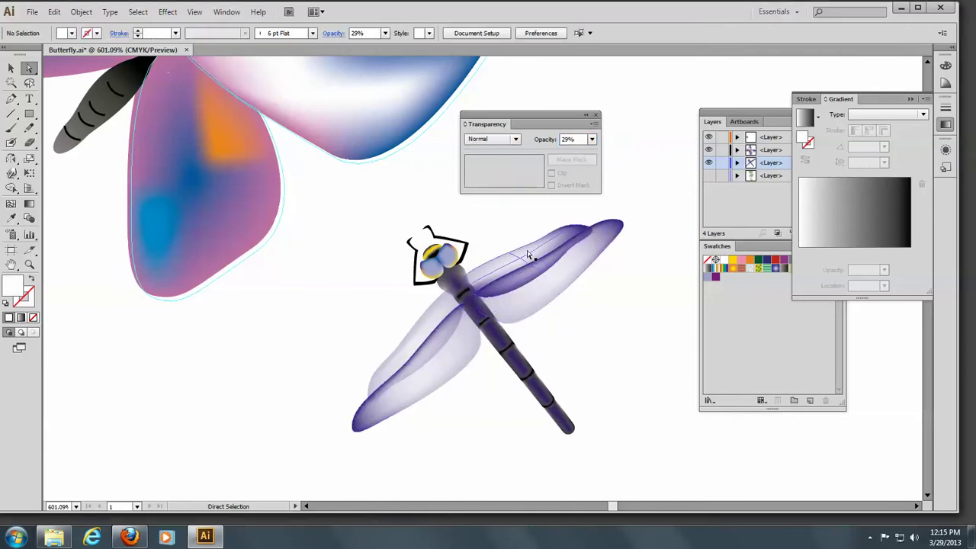
# - Give another upper-right wing mesh 29% opacity as well
pyautogui.click(537, 257)
pyautogui.click(575, 140)
pyautogui.write('29')
pyautogui.click(628, 294)
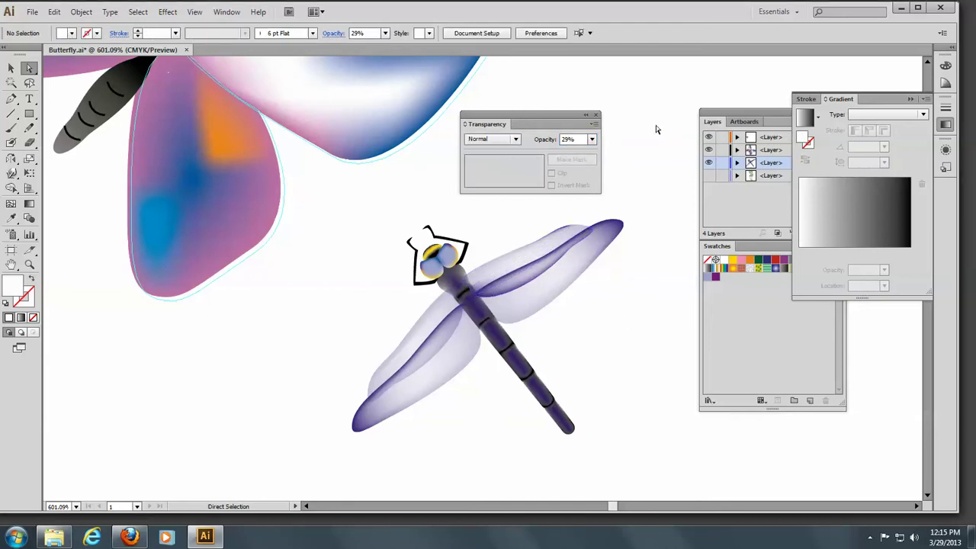
# - Unhide the green leaves layer, fit the artboard in the window, and close the Transparency panel
pyautogui.click(710, 176)
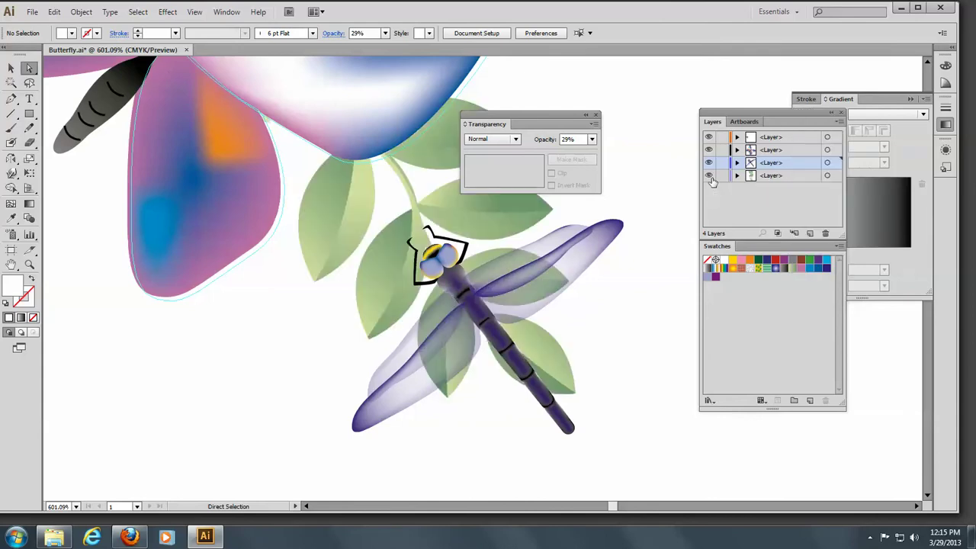
pyautogui.press('v')
pyautogui.hotkey('ctrl', '0')
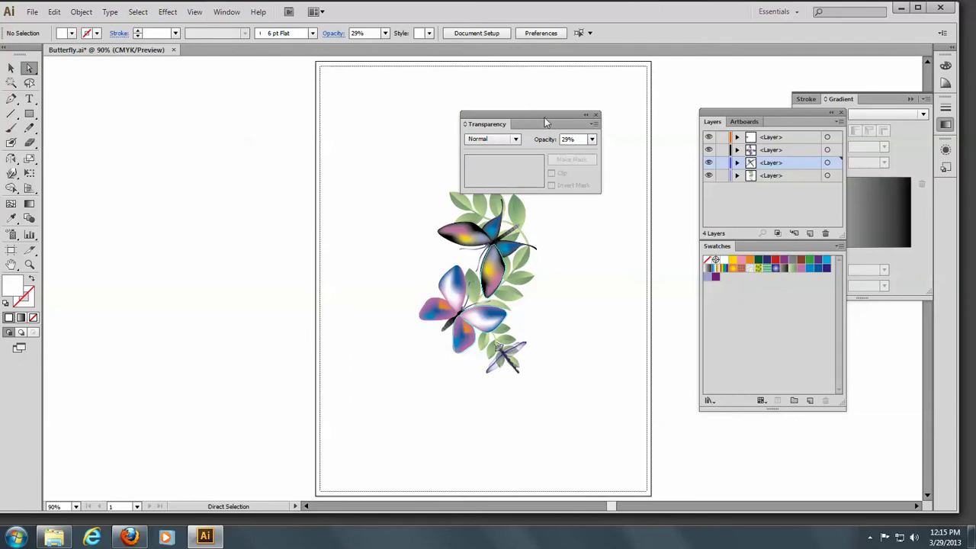
pyautogui.click(596, 114)
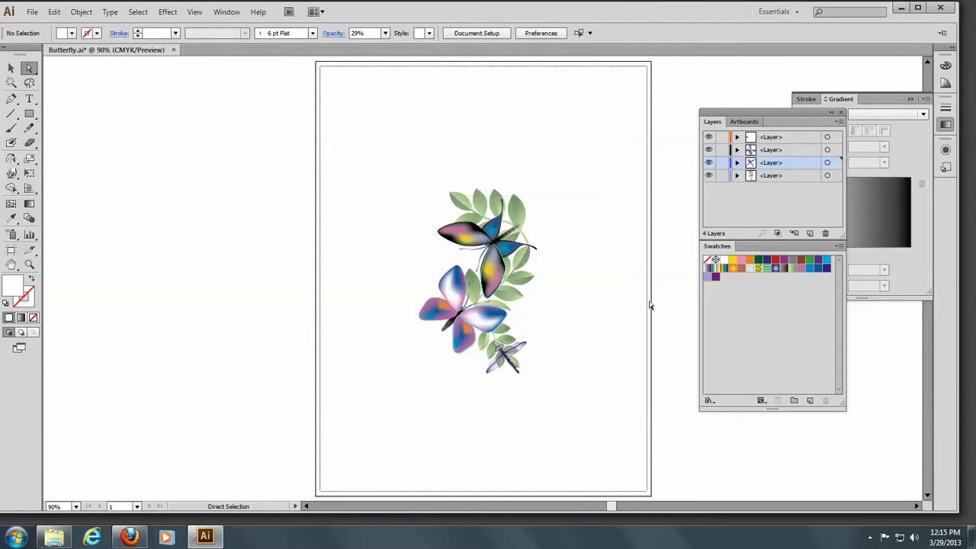